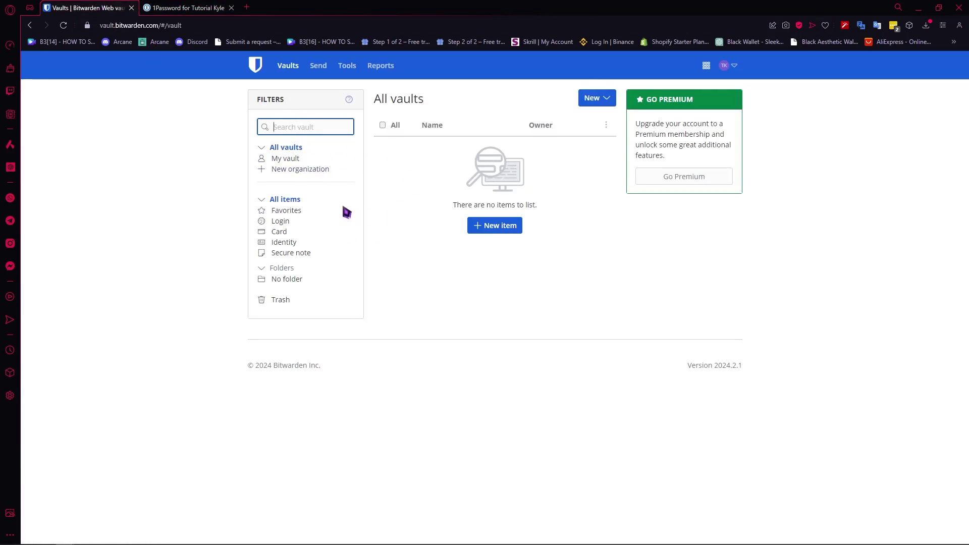
Compare the Bitwarden web vault's layout with the 1Password home page
{"action": "left_click", "coordinate": [188, 7]}
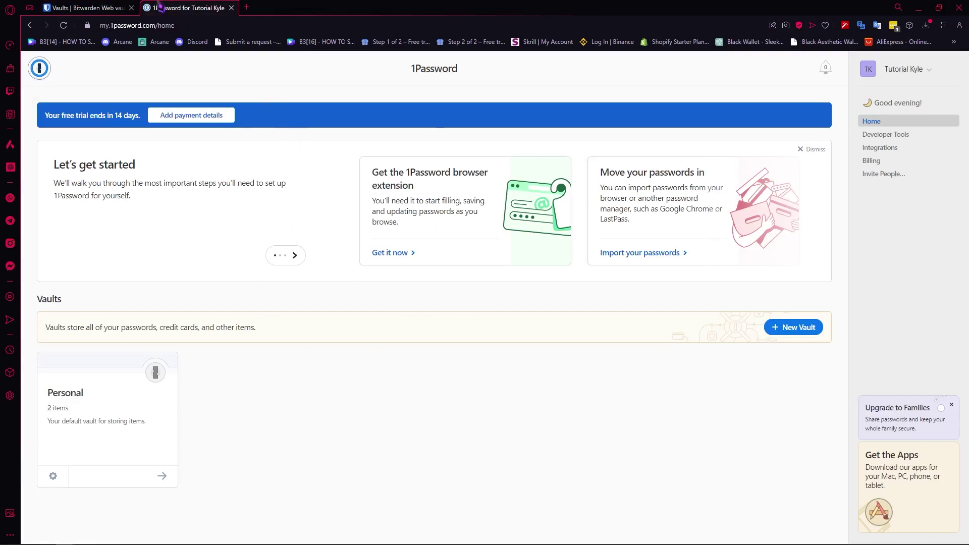
{"action": "left_click", "coordinate": [121, 8]}
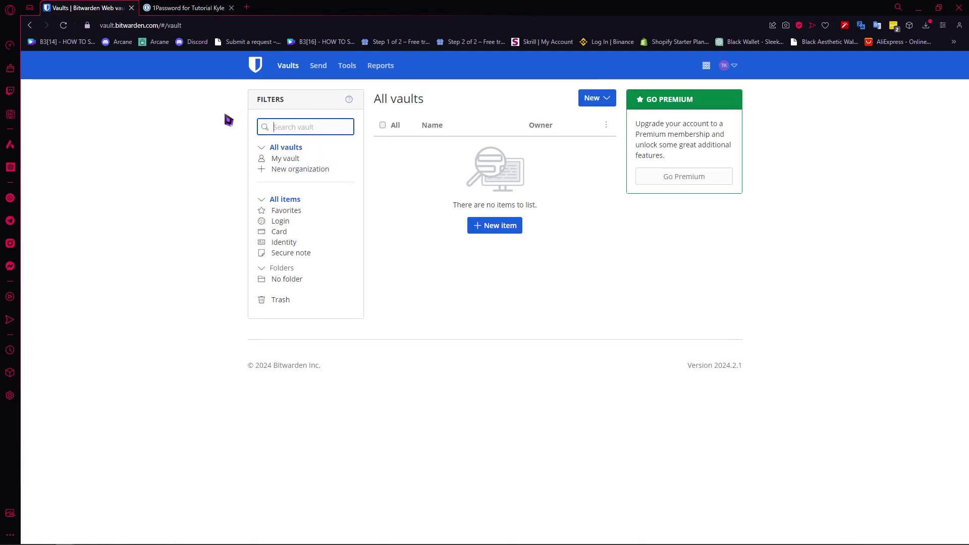
{"action": "left_click", "coordinate": [192, 7]}
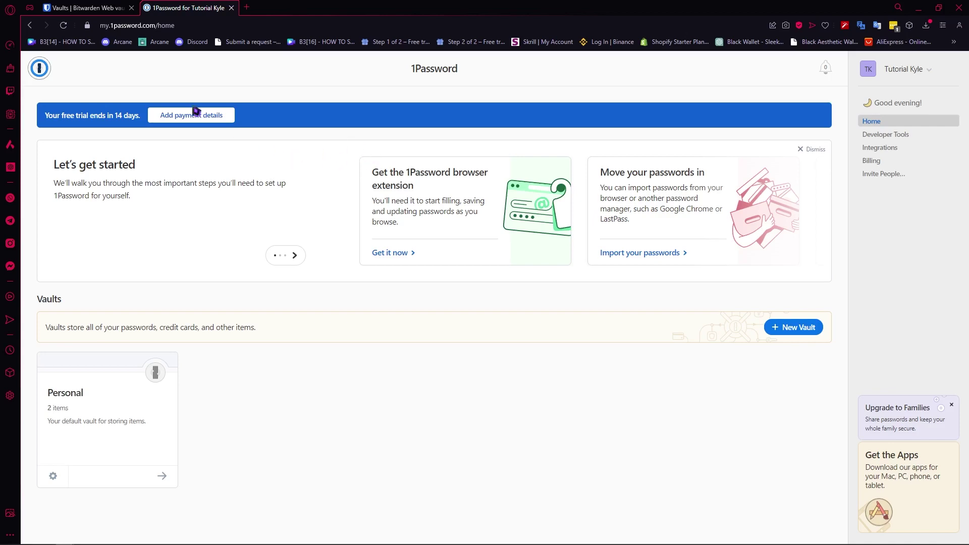
{"action": "left_click", "coordinate": [103, 7]}
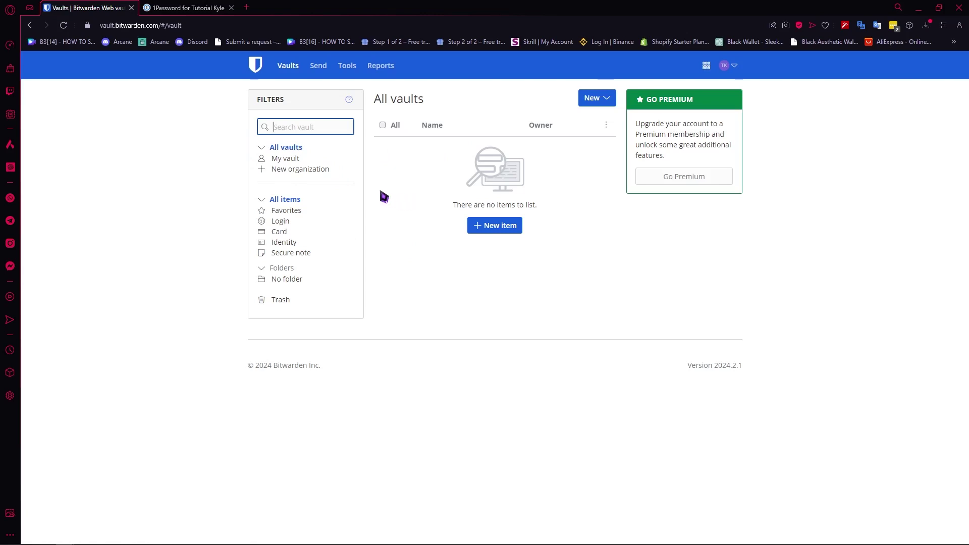
{"action": "left_click", "coordinate": [188, 9]}
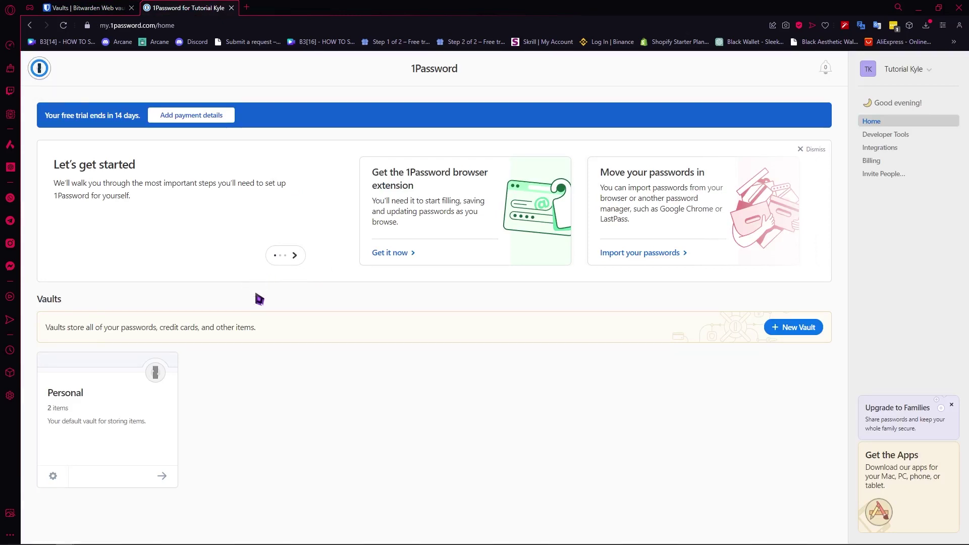
{"action": "left_click", "coordinate": [86, 7]}
{"action": "left_click", "coordinate": [205, 8]}
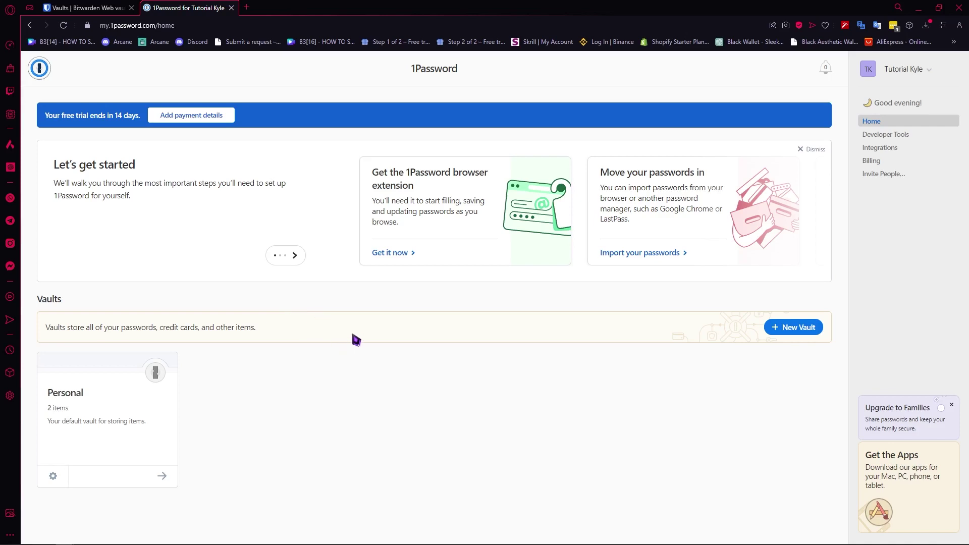
{"action": "left_click", "coordinate": [76, 7]}
{"action": "left_click", "coordinate": [187, 8]}
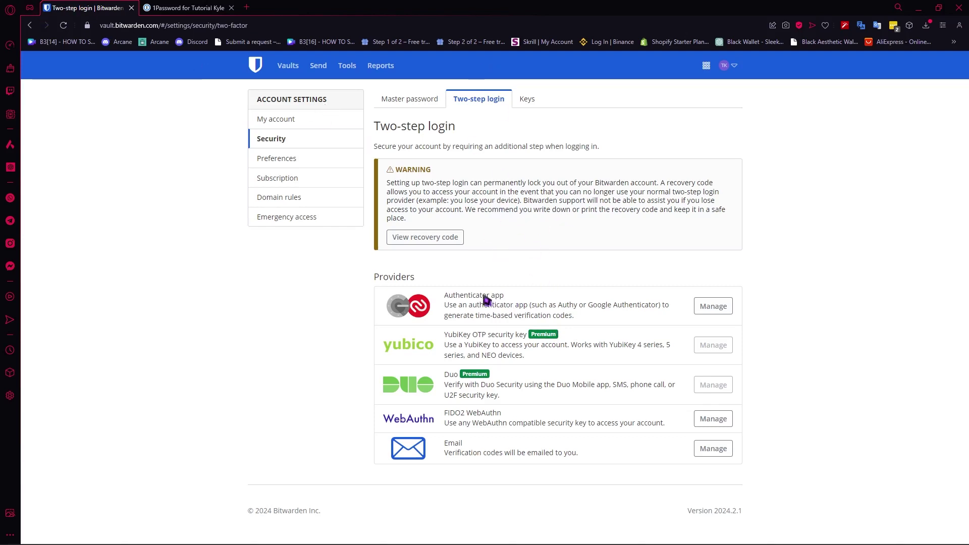
Examine the authenticator app option and its description among Bitwarden's two-step login providers
{"action": "left_click_drag", "start_coordinate": [448, 295], "coordinate": [533, 301]}
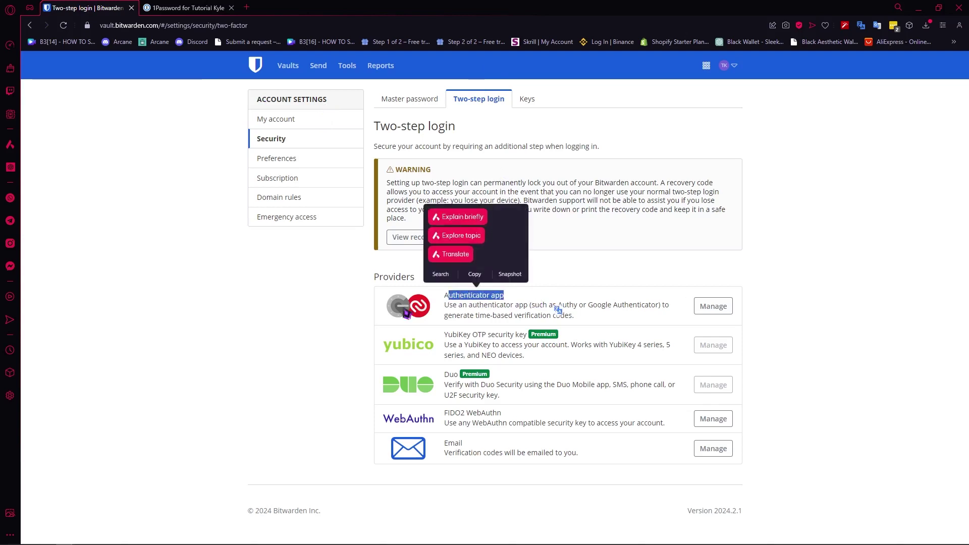
{"action": "left_click", "coordinate": [484, 312]}
{"action": "left_click_drag", "start_coordinate": [462, 306], "coordinate": [553, 311]}
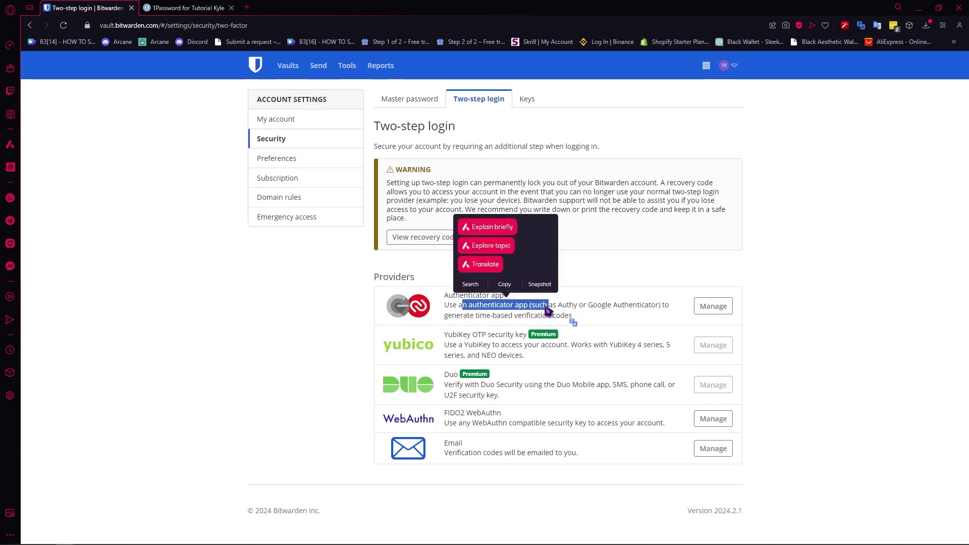
{"action": "left_click_drag", "start_coordinate": [445, 306], "coordinate": [578, 312]}
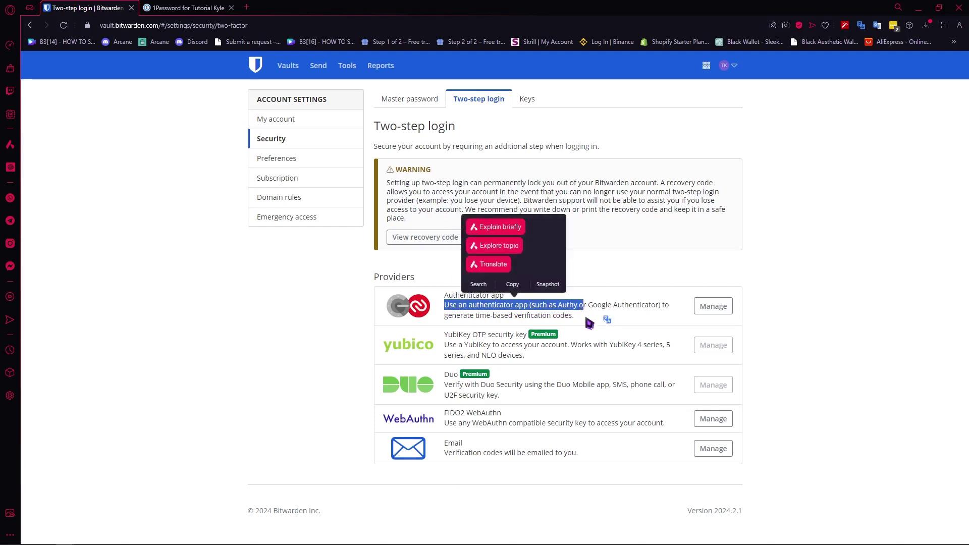
{"action": "left_click", "coordinate": [593, 323]}
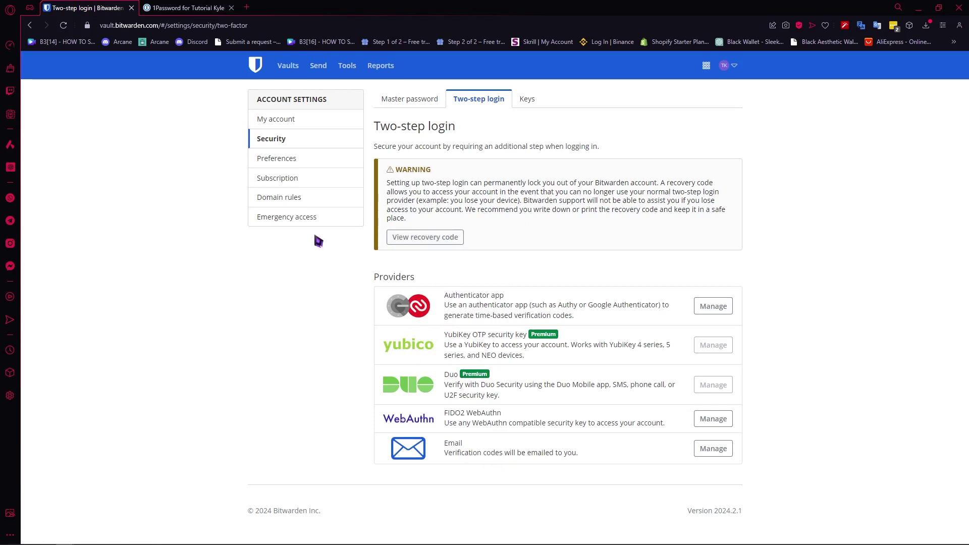
Compare 1Password's authenticator app and security key options with Bitwarden's two-step login providers
{"action": "left_click", "coordinate": [190, 8]}
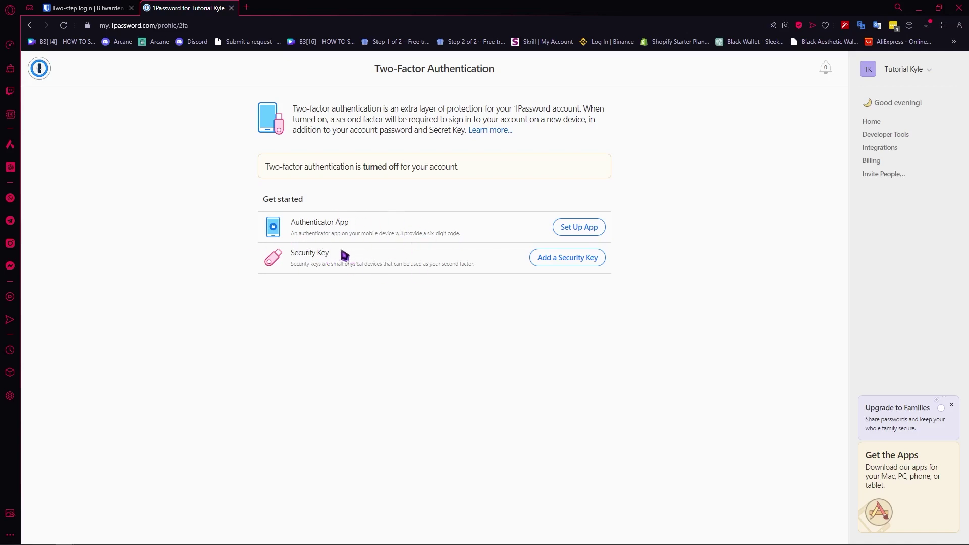
{"action": "left_click", "coordinate": [99, 8]}
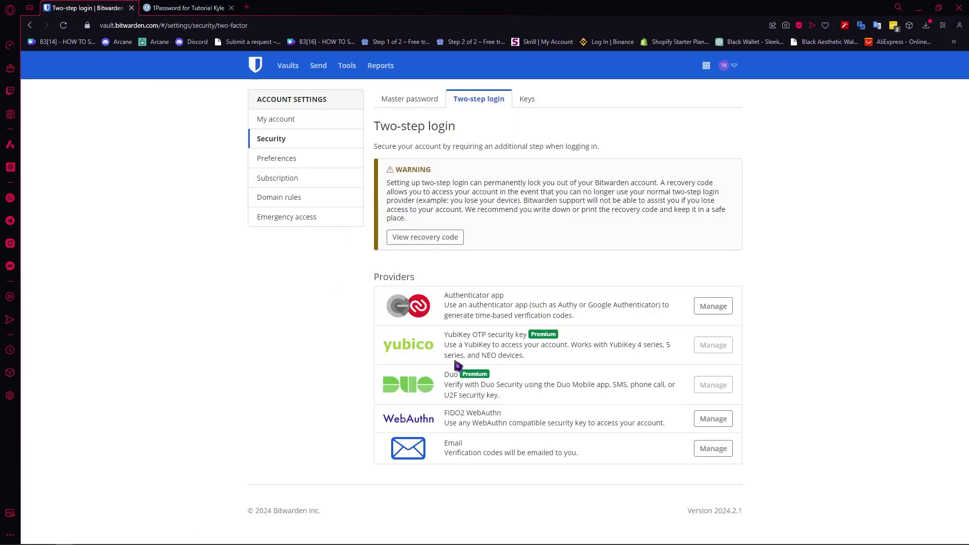
{"action": "left_click", "coordinate": [171, 8]}
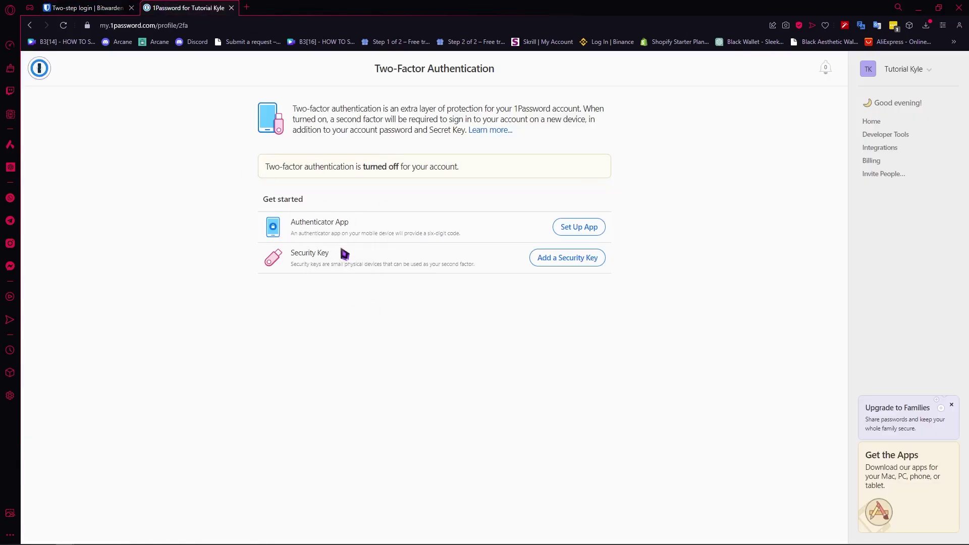
{"action": "left_click_drag", "start_coordinate": [349, 223], "coordinate": [295, 222]}
{"action": "left_click", "coordinate": [402, 223]}
{"action": "key", "text": "ctrl+Tab"}
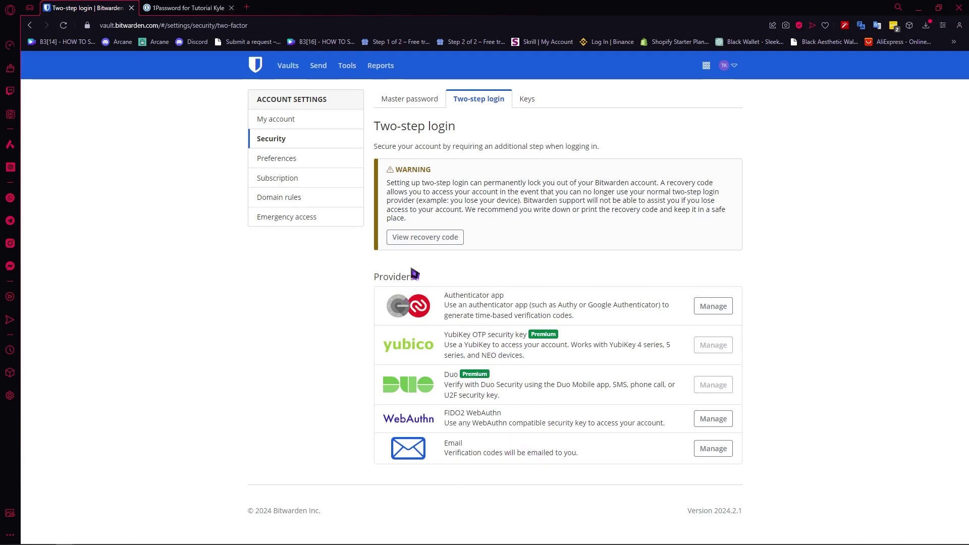
{"action": "key", "text": "ctrl+Tab"}
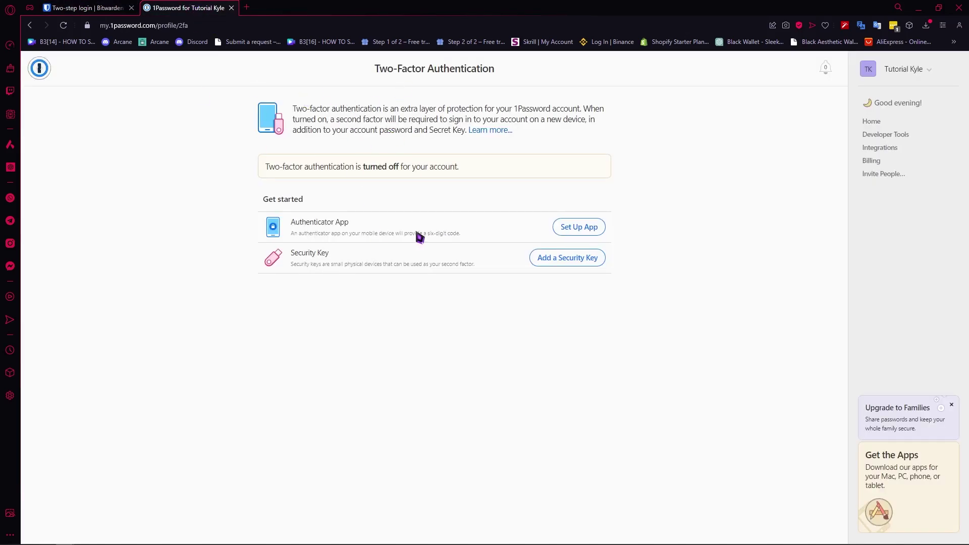
{"action": "left_click_drag", "start_coordinate": [313, 264], "coordinate": [477, 270]}
{"action": "left_click", "coordinate": [83, 7]}
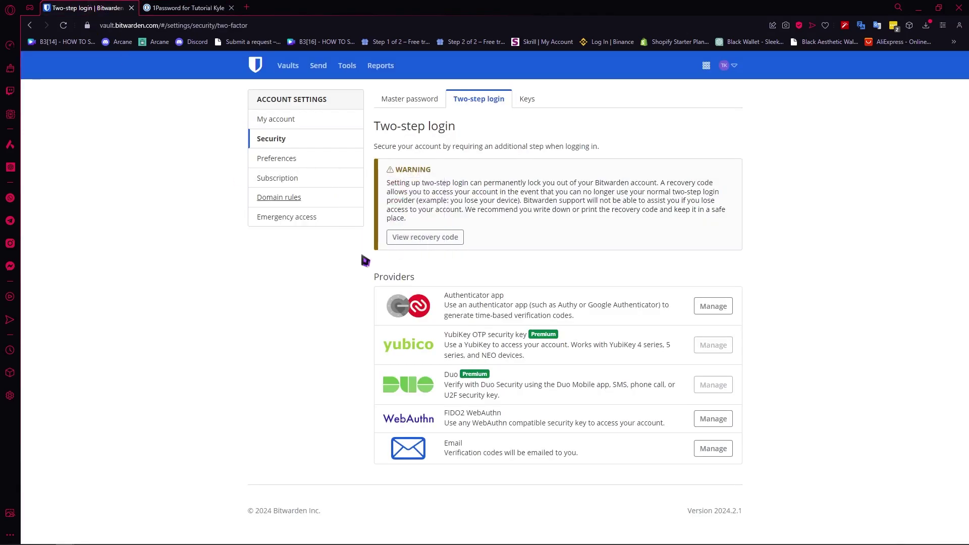
Switch to 1Password and open the account's My Profile page from its home page
{"action": "left_click", "coordinate": [198, 8]}
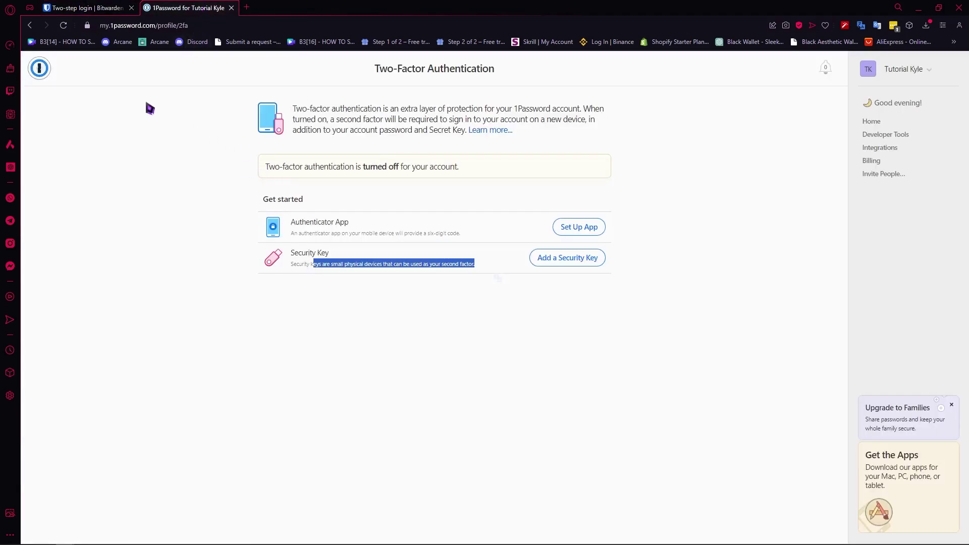
{"action": "left_click", "coordinate": [48, 75]}
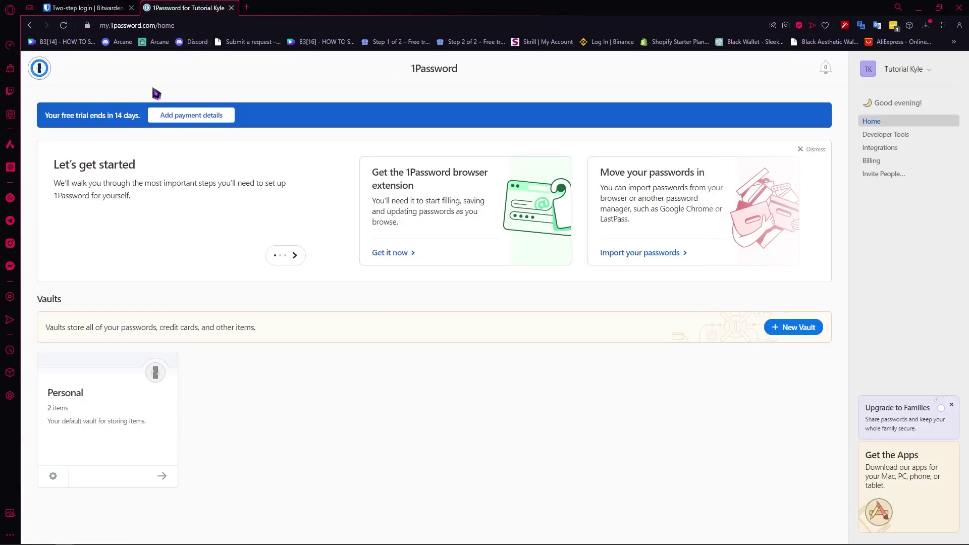
{"action": "left_click", "coordinate": [904, 74]}
{"action": "left_click", "coordinate": [886, 94]}
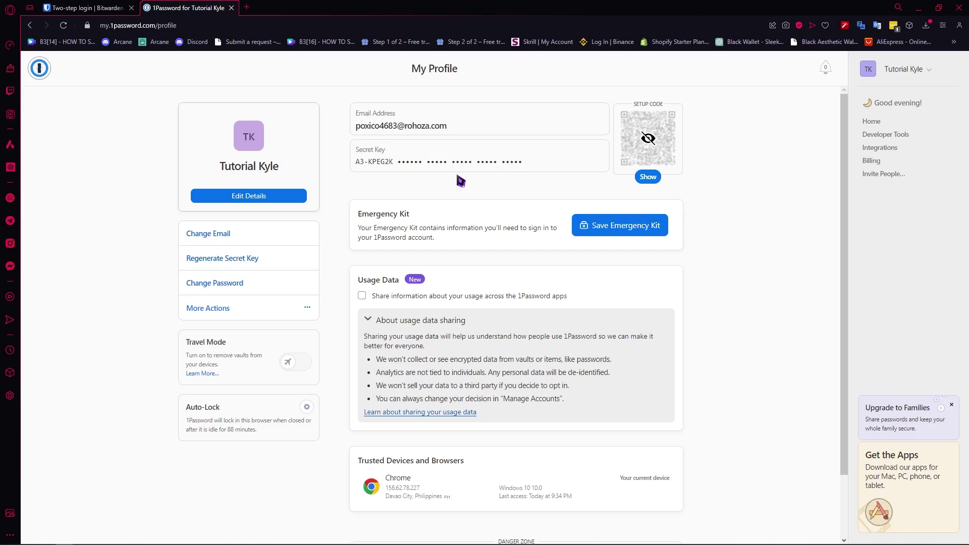
Compare Bitwarden's two-step login settings with the Secret Key section of the 1Password profile
{"action": "left_click", "coordinate": [89, 8]}
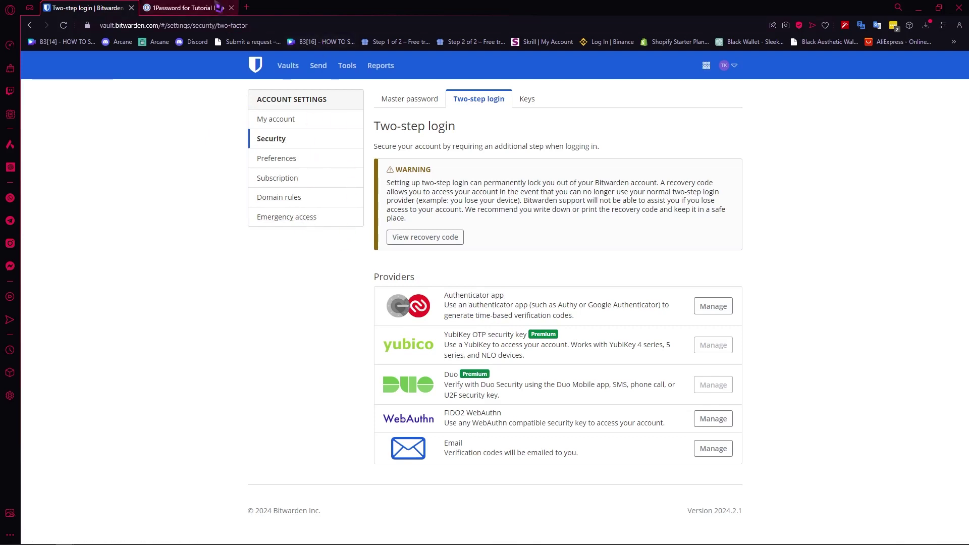
{"action": "left_click", "coordinate": [218, 8]}
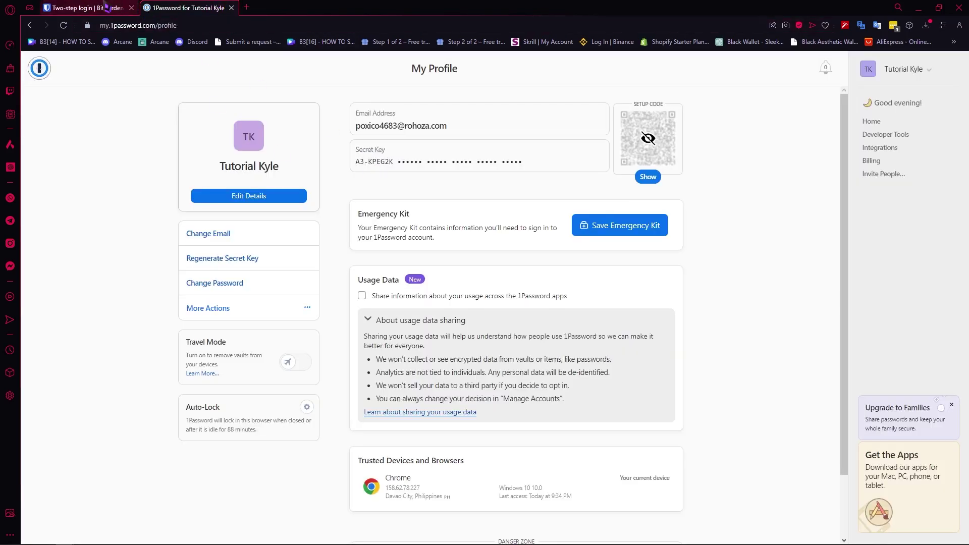
{"action": "left_click", "coordinate": [107, 7]}
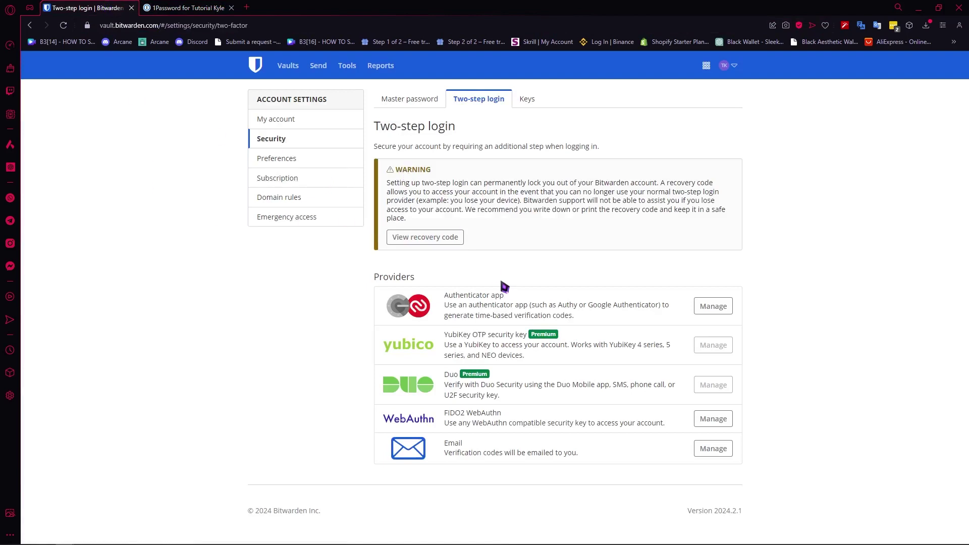
{"action": "left_click", "coordinate": [184, 7]}
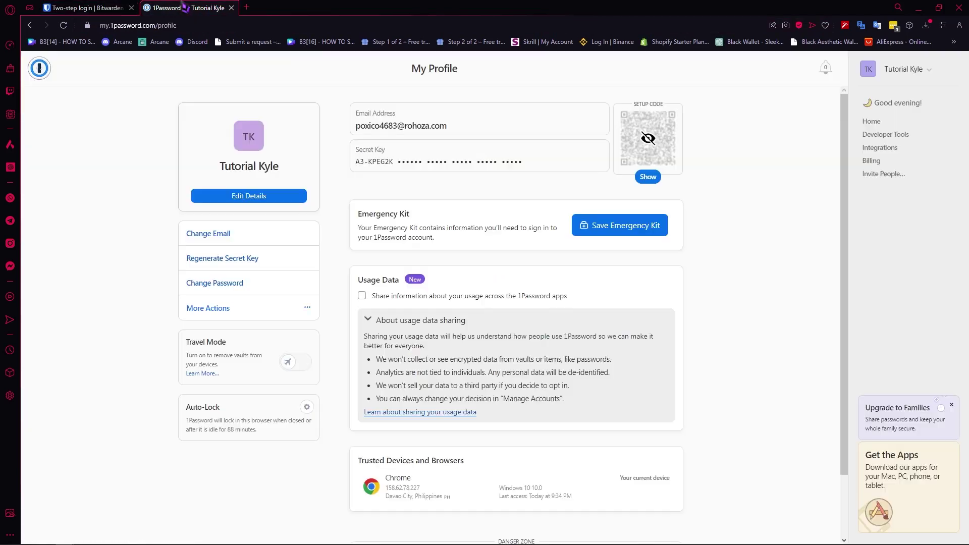
{"action": "left_click", "coordinate": [86, 8]}
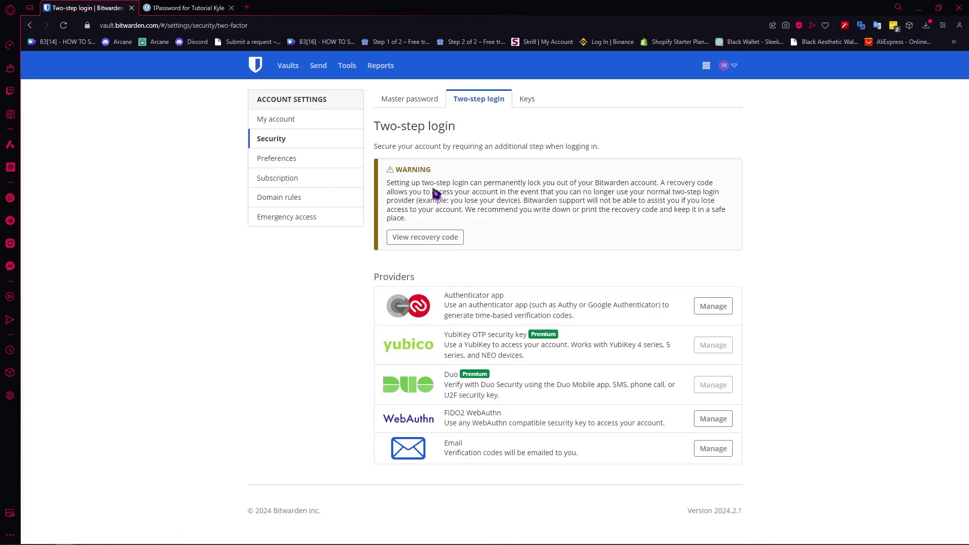
{"action": "key", "text": "ctrl+Tab"}
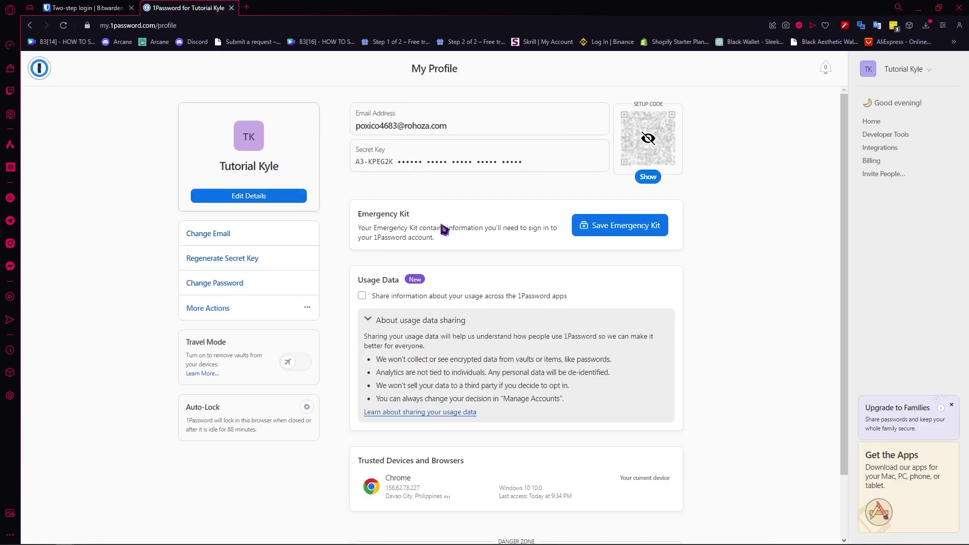
{"action": "mouse_move", "coordinate": [417, 163]}
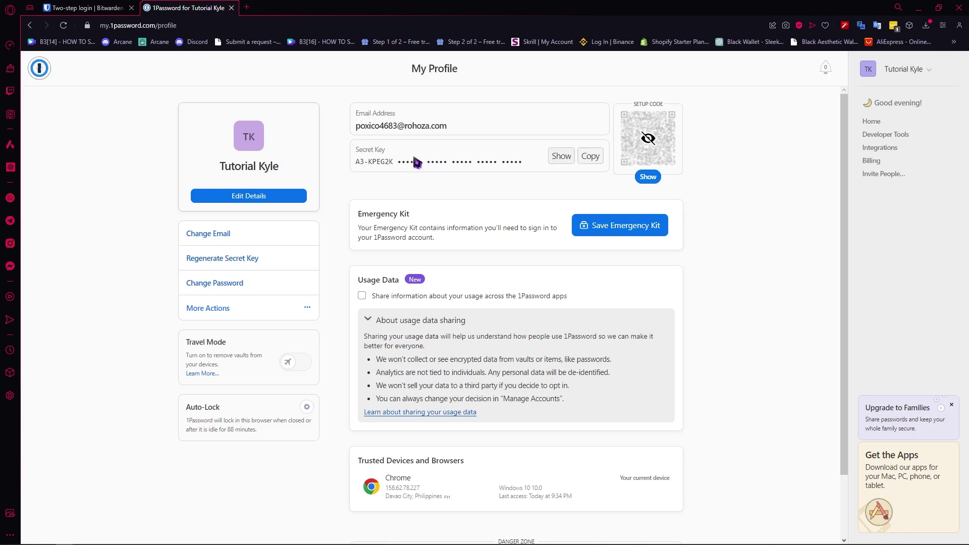
Check the Two-Factor Authentication page from the 1Password profile and return to the profile
{"action": "left_click", "coordinate": [260, 305]}
{"action": "left_click", "coordinate": [282, 327]}
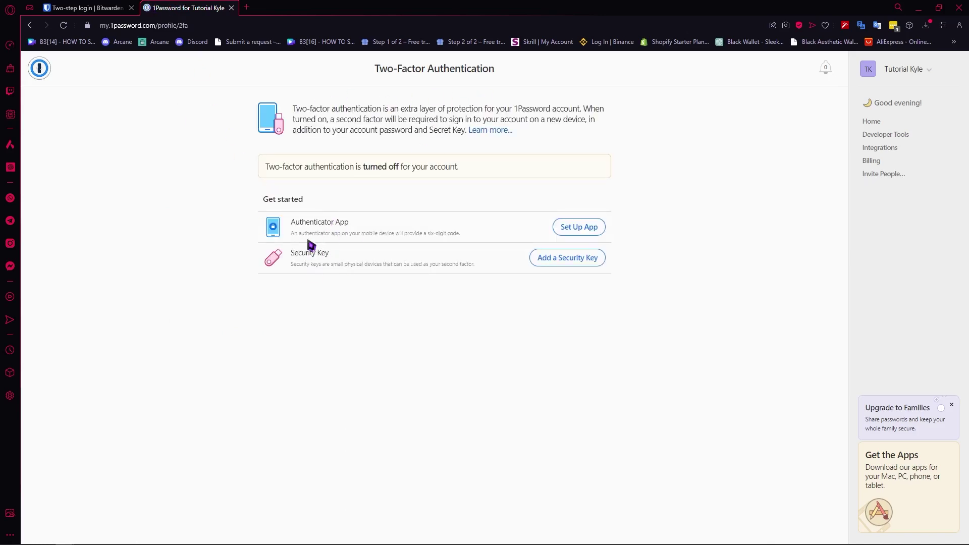
{"action": "key", "text": "alt+Left"}
Review Bitwarden's two-step login page again alongside the account security details on the 1Password profile
{"action": "key", "text": "ctrl+shift+Tab"}
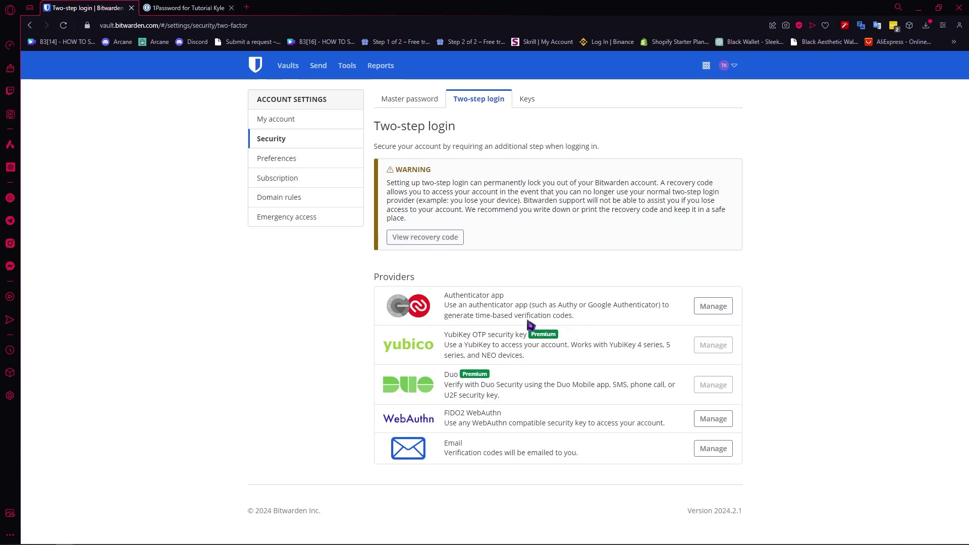
{"action": "left_click", "coordinate": [210, 6]}
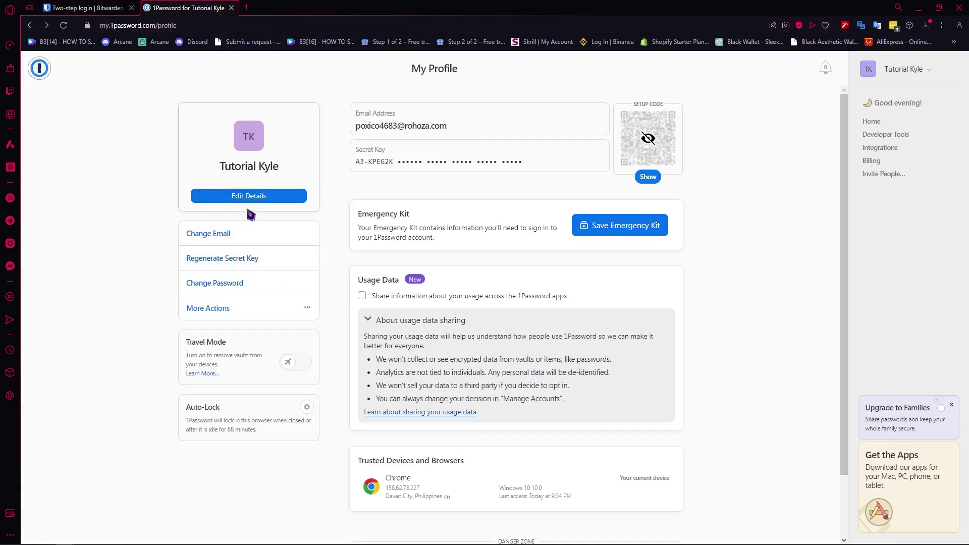
{"action": "left_click", "coordinate": [85, 8]}
{"action": "left_click", "coordinate": [187, 7]}
{"action": "mouse_move", "coordinate": [444, 169]}
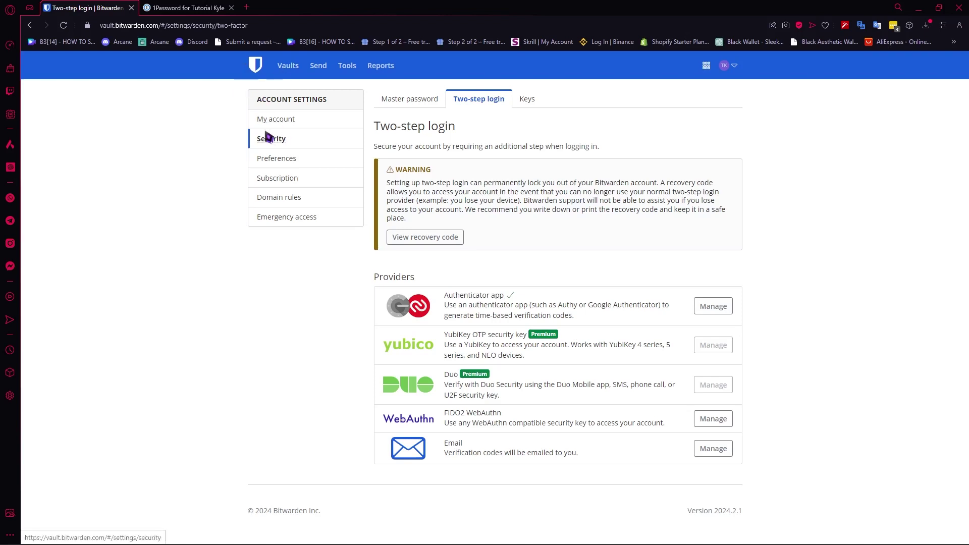
Reveal Bitwarden's two-step login recovery code by confirming the account's master password, and examine the code
{"action": "left_click", "coordinate": [429, 243]}
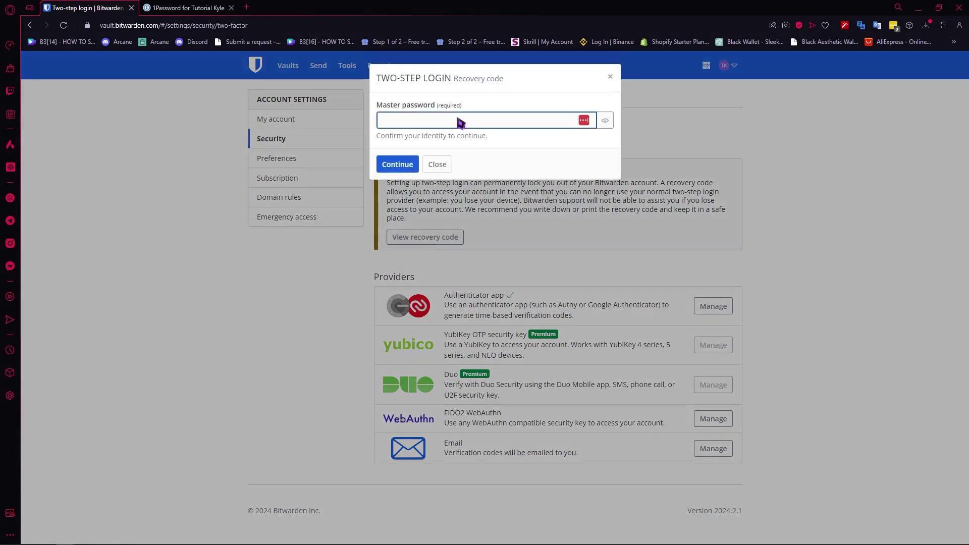
{"action": "left_click", "coordinate": [584, 120]}
{"action": "left_click", "coordinate": [454, 152]}
{"action": "left_click", "coordinate": [400, 165]}
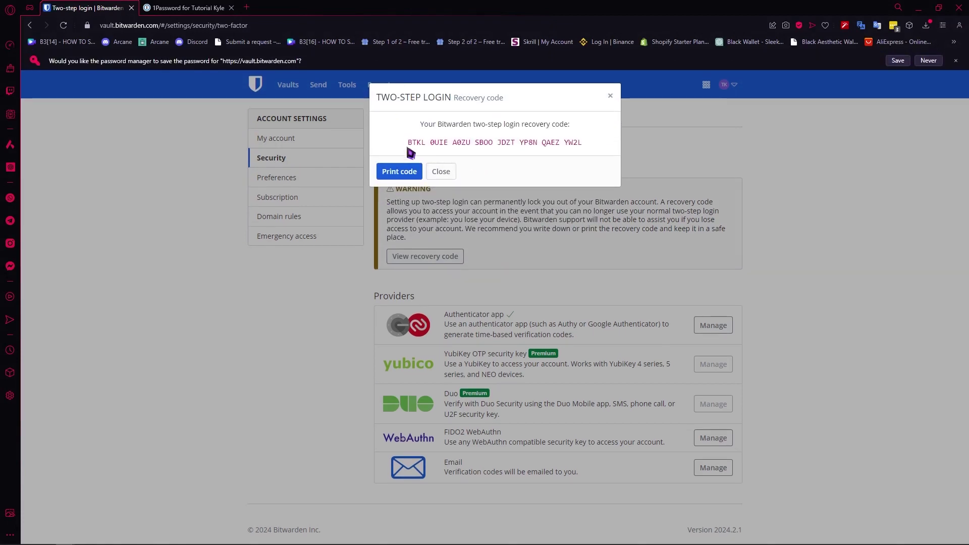
{"action": "left_click_drag", "start_coordinate": [407, 143], "coordinate": [545, 160]}
{"action": "left_click", "coordinate": [542, 166]}
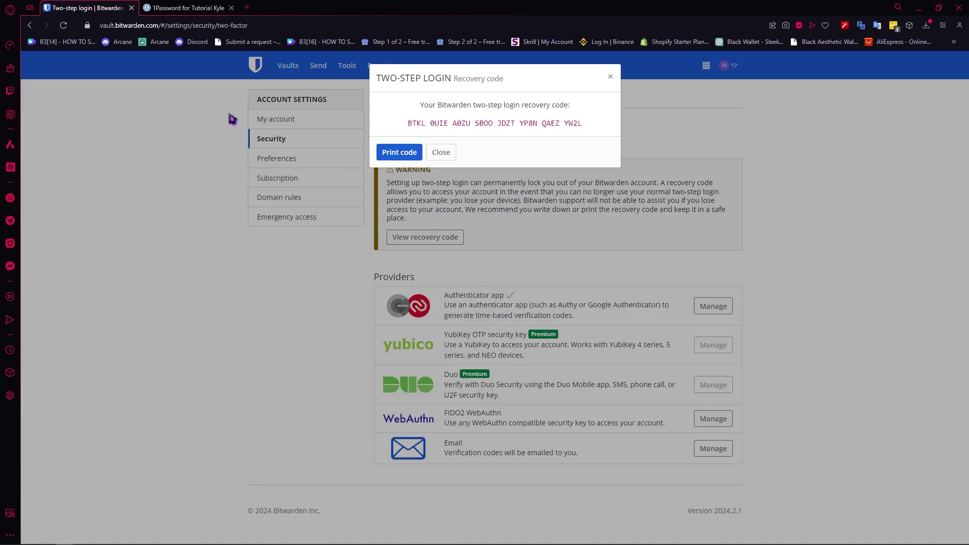
Switch to the 1Password profile, reopen the Emergency Kit dialog, inspect the Secret Key, and download the Emergency Kit
{"action": "left_click", "coordinate": [195, 7]}
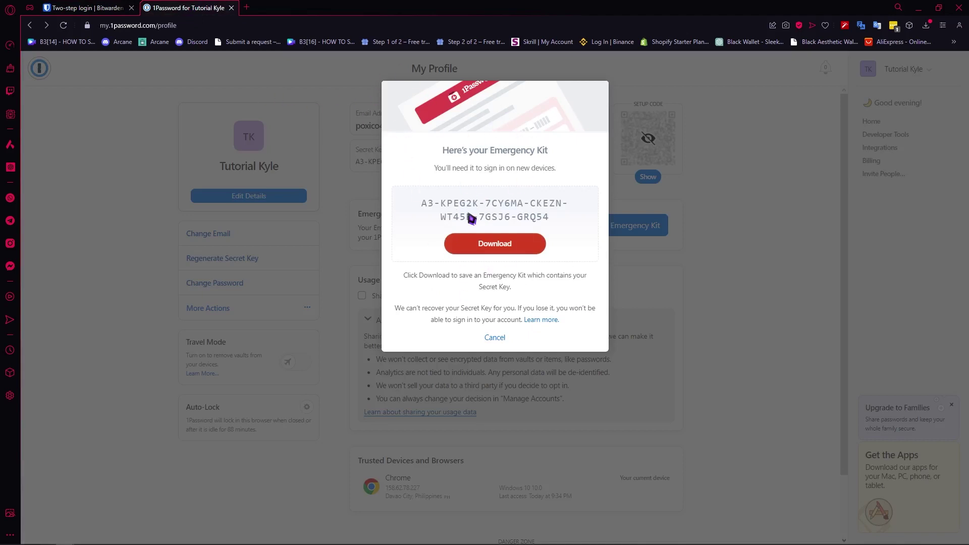
{"action": "left_click", "coordinate": [495, 337]}
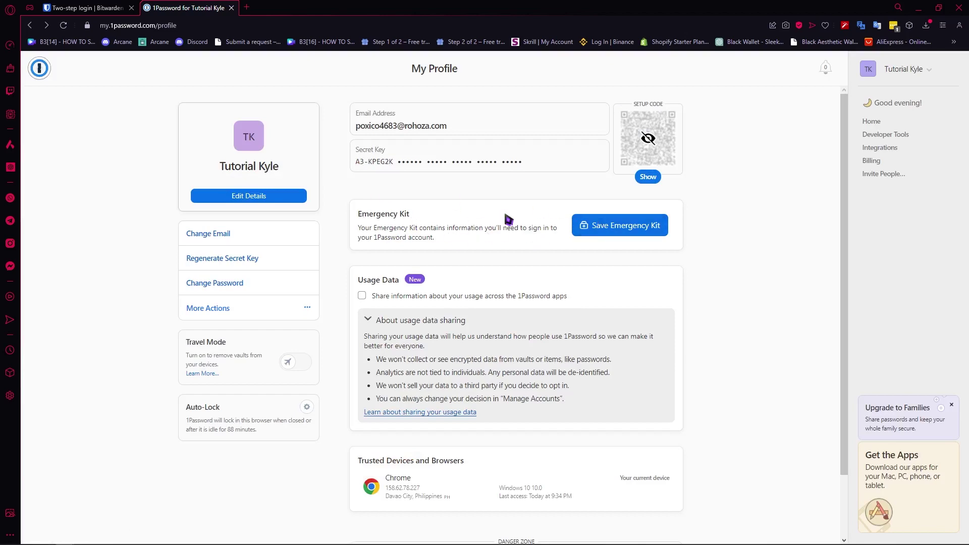
{"action": "left_click", "coordinate": [616, 232]}
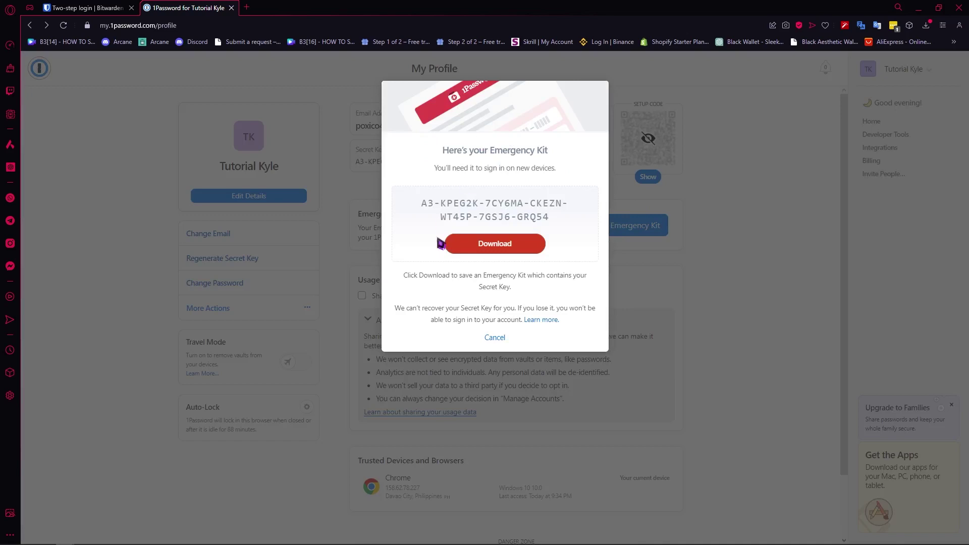
{"action": "mouse_move", "coordinate": [427, 203]}
{"action": "left_mouse_down"}
{"action": "mouse_move", "coordinate": [546, 221]}
{"action": "mouse_move", "coordinate": [417, 204]}
{"action": "left_mouse_up"}
{"action": "left_click", "coordinate": [567, 211]}
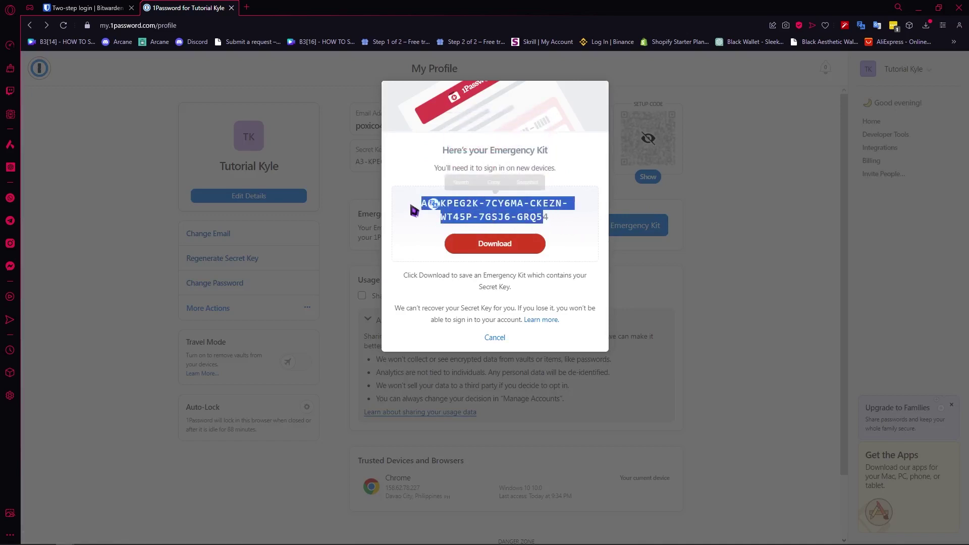
{"action": "left_click", "coordinate": [575, 233]}
{"action": "left_click", "coordinate": [487, 243]}
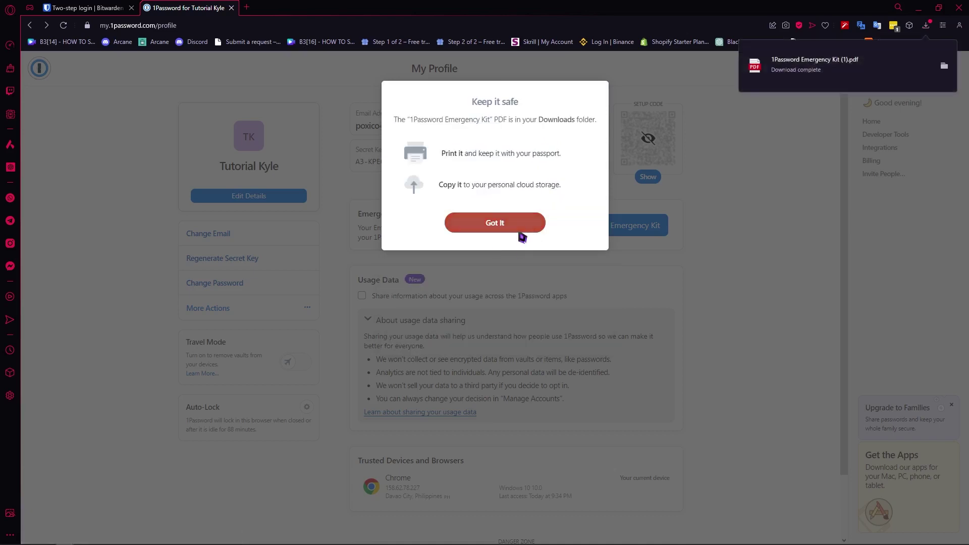
Open the downloaded 1Password Emergency Kit PDF and examine its instructions, account details and setup code
{"action": "left_click", "coordinate": [810, 66]}
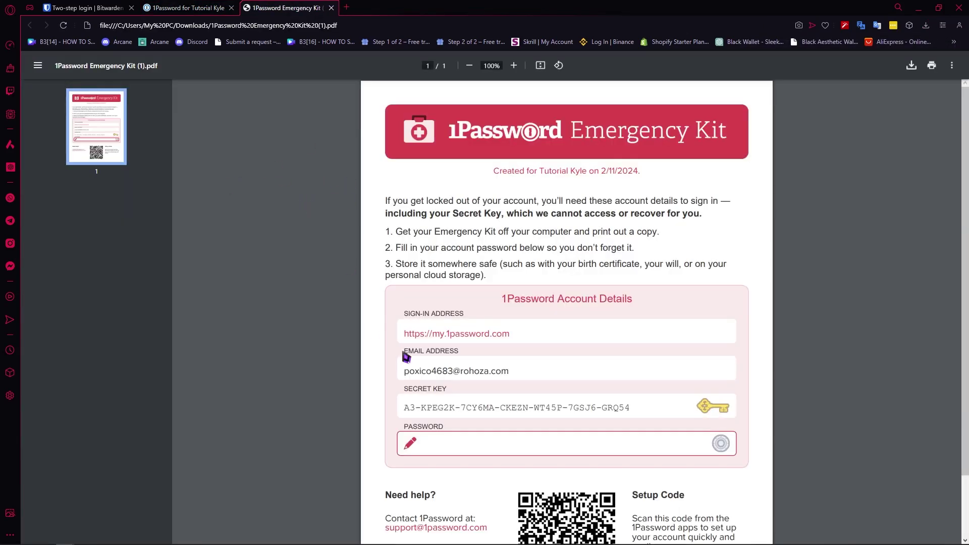
{"action": "scroll", "coordinate": [479, 176], "scroll_direction": "down", "scroll_amount": 2}
{"action": "scroll", "coordinate": [469, 146], "scroll_direction": "up", "scroll_amount": 2}
{"action": "scroll", "coordinate": [563, 289], "scroll_direction": "down", "scroll_amount": 2}
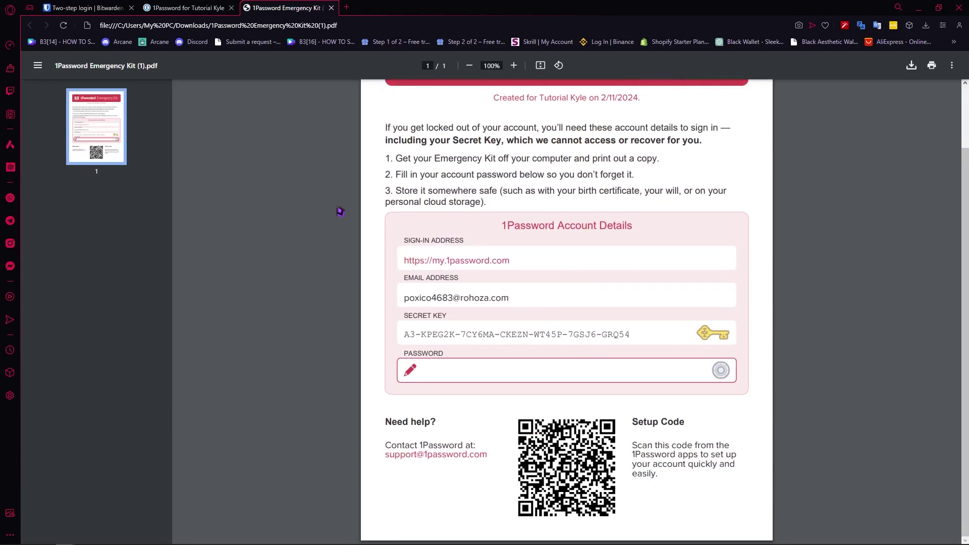
{"action": "scroll", "coordinate": [564, 462], "scroll_direction": "up", "scroll_amount": 1}
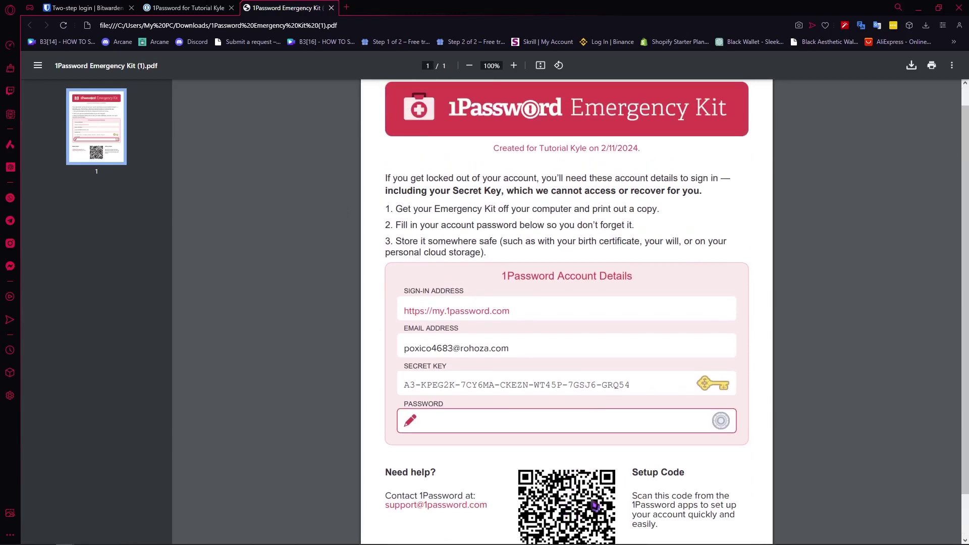
{"action": "scroll", "coordinate": [595, 502], "scroll_direction": "down", "scroll_amount": 1}
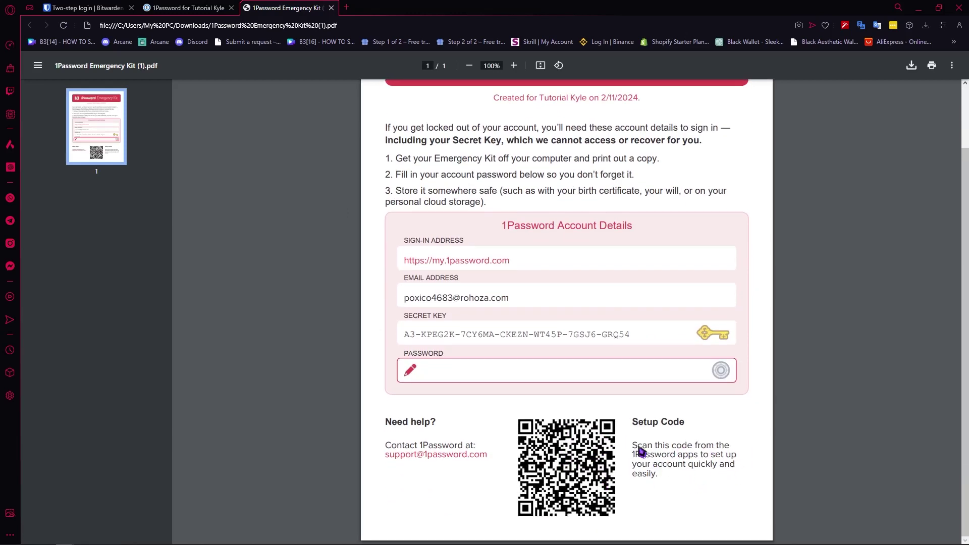
{"action": "scroll", "coordinate": [511, 427], "scroll_direction": "up", "scroll_amount": 1}
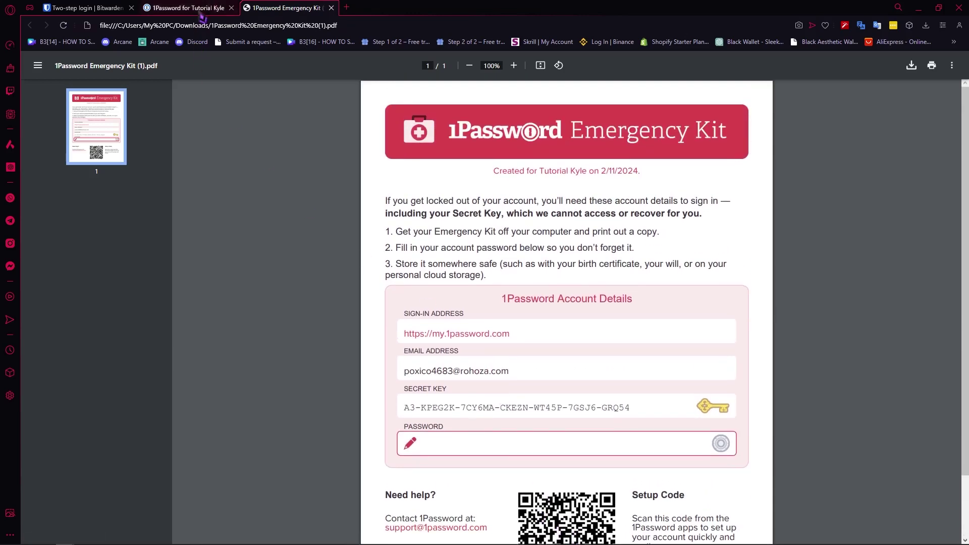
Return to Bitwarden's two-step login recovery code and bring up its print preview
{"action": "key", "text": "ctrl+shift+Tab"}
{"action": "key", "text": "ctrl+shift+Tab"}
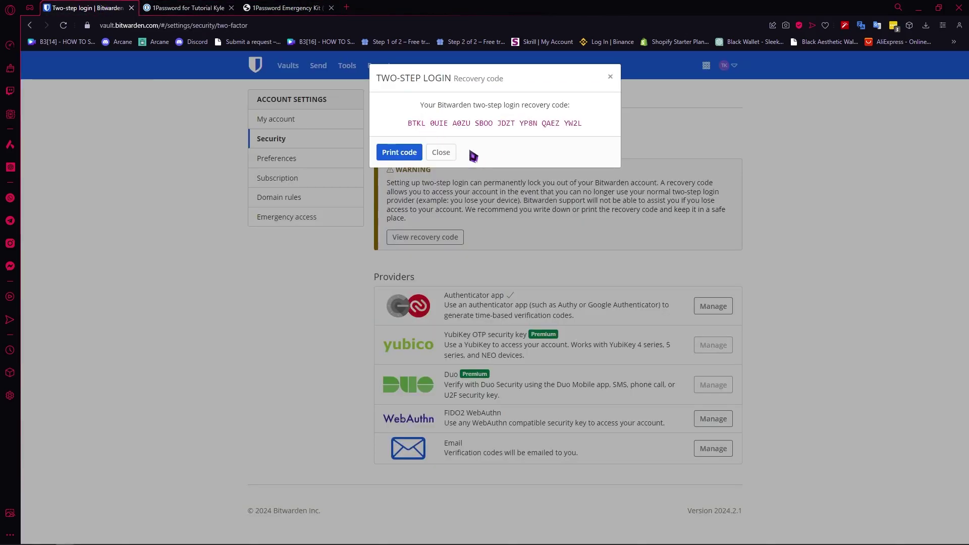
{"action": "left_click", "coordinate": [403, 153]}
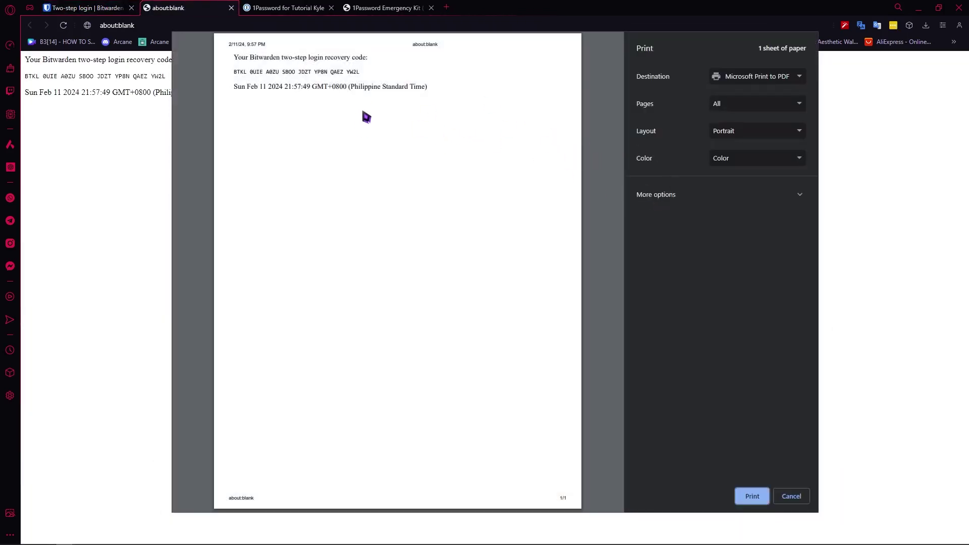
Compare Bitwarden's recovery code and its print preview with the Emergency Kit notice and Secret Key section on the 1Password profile
{"action": "left_click", "coordinate": [288, 7]}
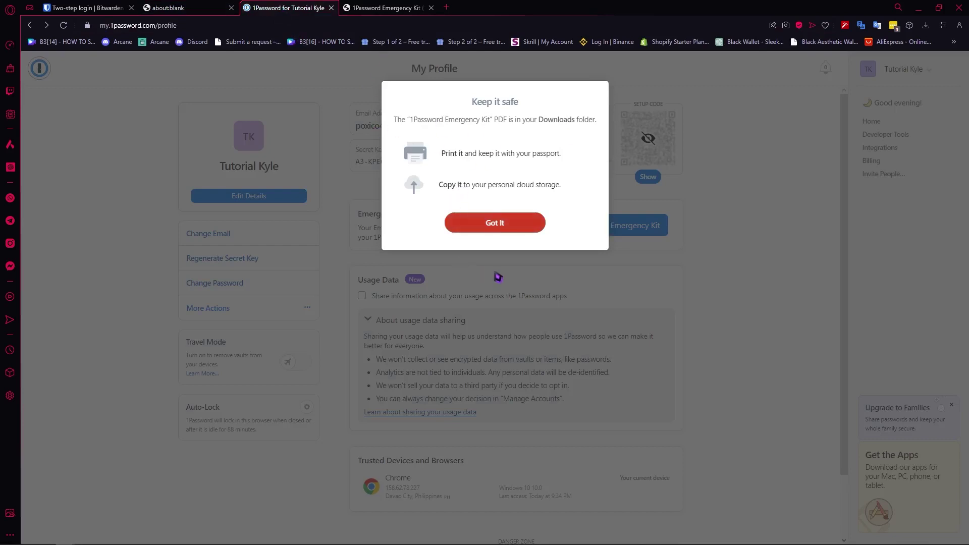
{"action": "left_click", "coordinate": [209, 8]}
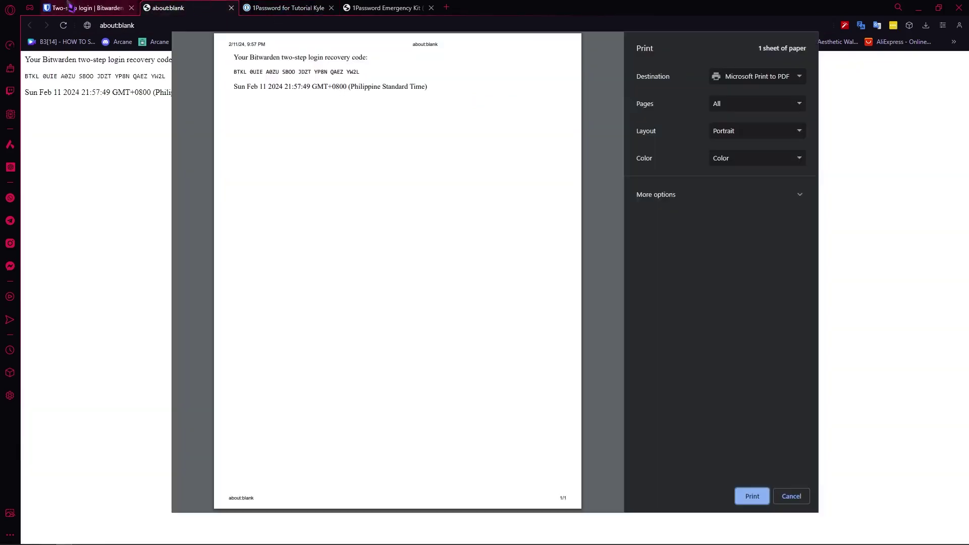
{"action": "left_click", "coordinate": [94, 7]}
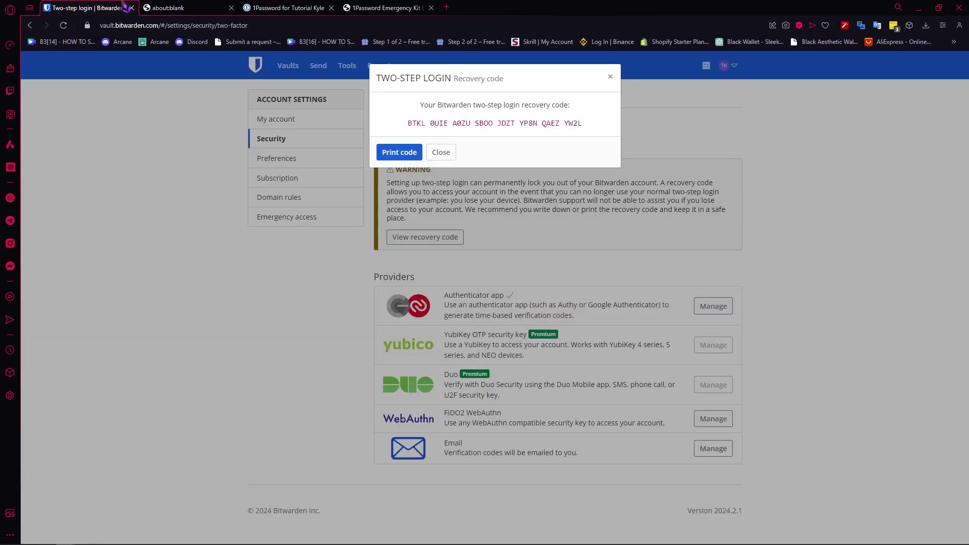
{"action": "left_click", "coordinate": [284, 7]}
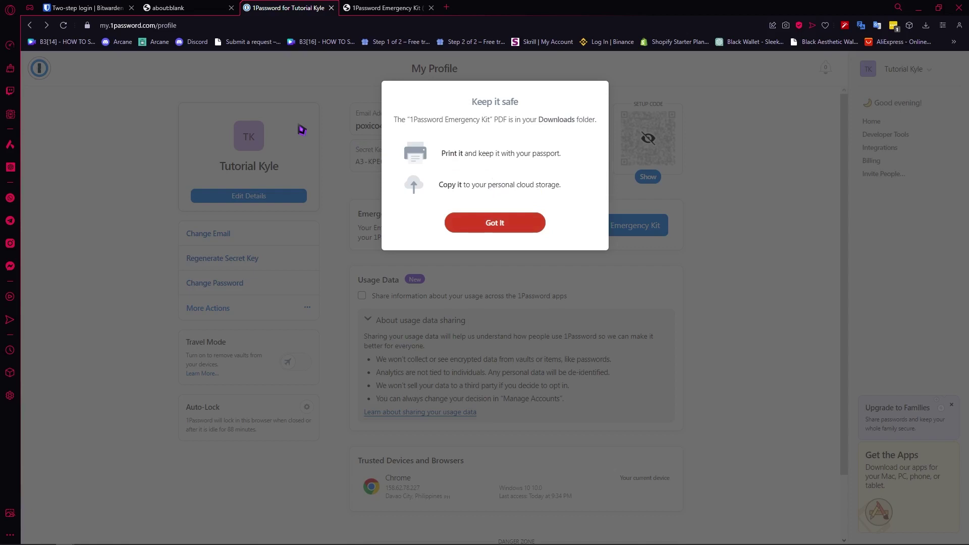
{"action": "left_click", "coordinate": [86, 7]}
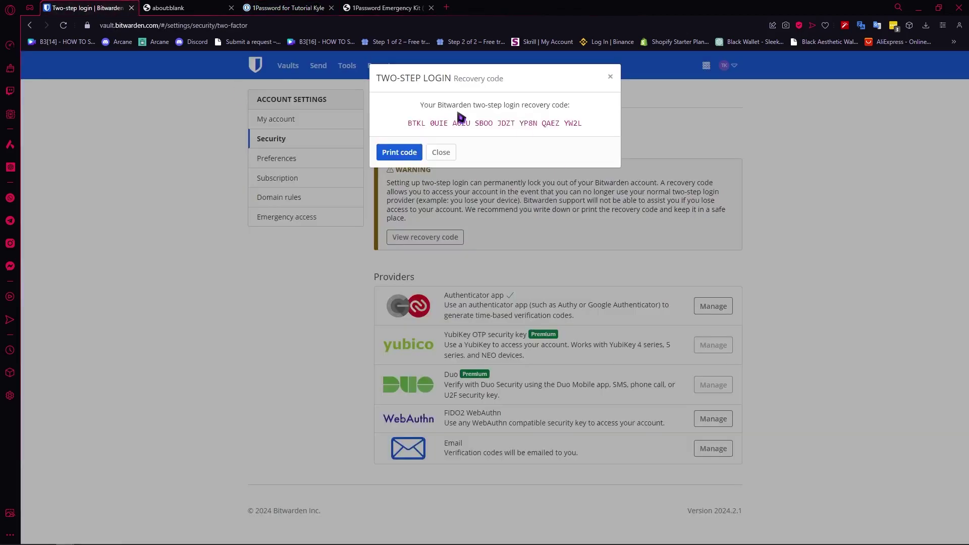
{"action": "left_click", "coordinate": [194, 8]}
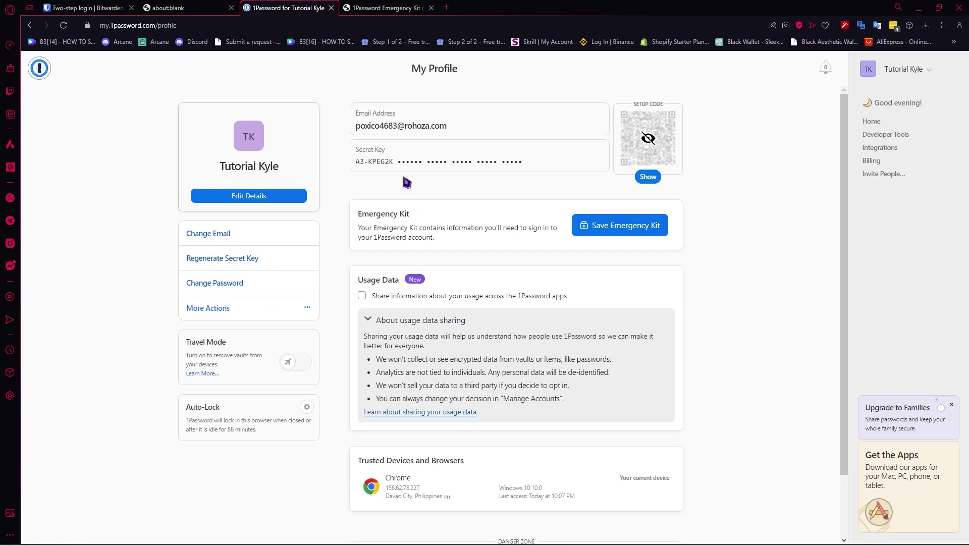
{"action": "mouse_move", "coordinate": [367, 171]}
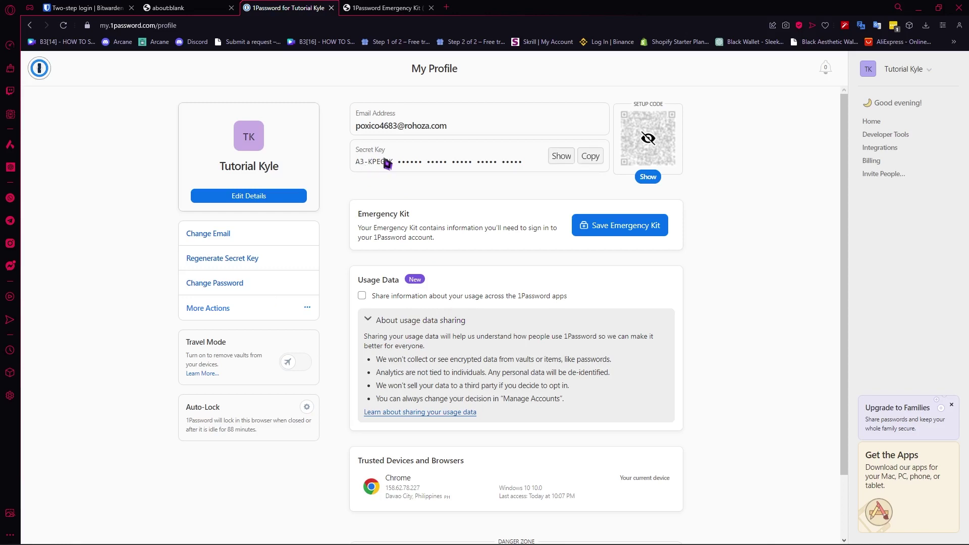